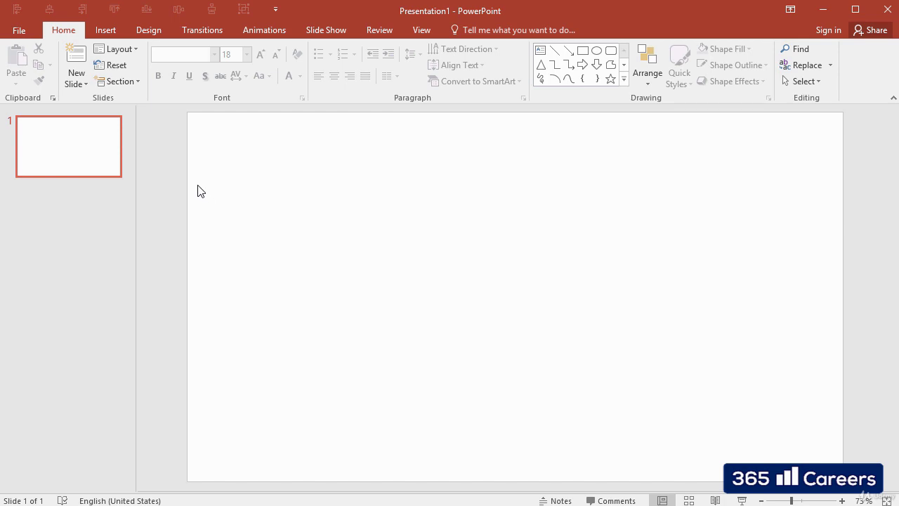
Step: Draw a rectangle about 1.92 cm high and 4.03 cm wide in the left half of the slide
{"action": "left_click", "coordinate": [106, 28]}
{"action": "left_click", "coordinate": [241, 77]}
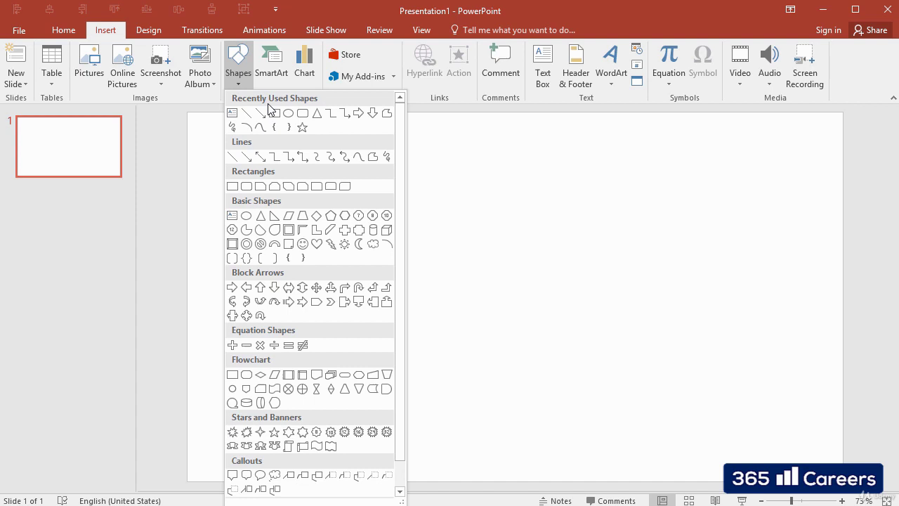
{"action": "left_click", "coordinate": [275, 114]}
{"action": "left_click_drag", "start_coordinate": [305, 242], "coordinate": [384, 280]}
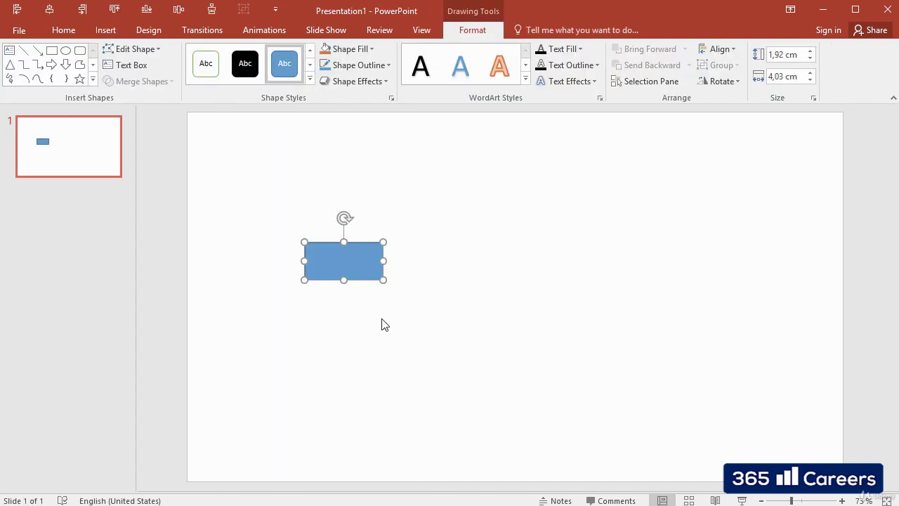
Step: Add the text "Monday Tuesday" inside the rectangle
{"action": "right_click", "coordinate": [361, 274]}
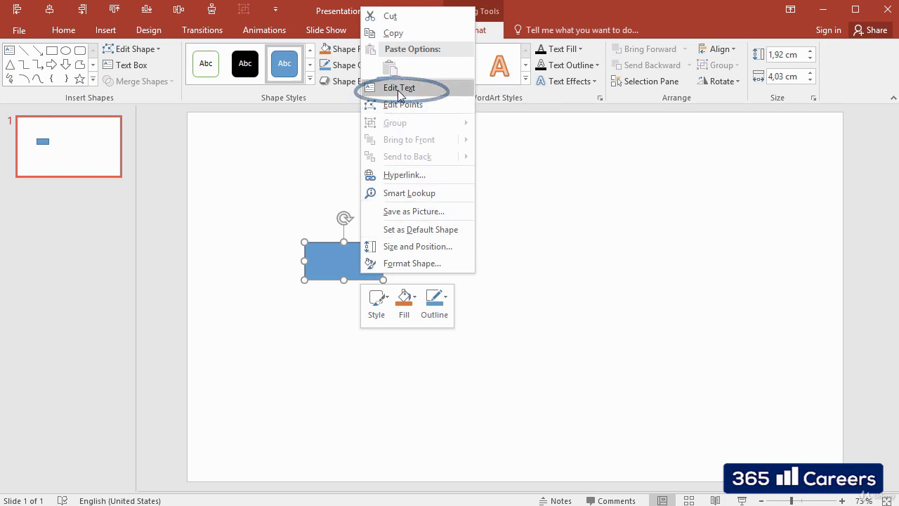
{"action": "left_click", "coordinate": [397, 89]}
{"action": "type", "text": "Mo"}
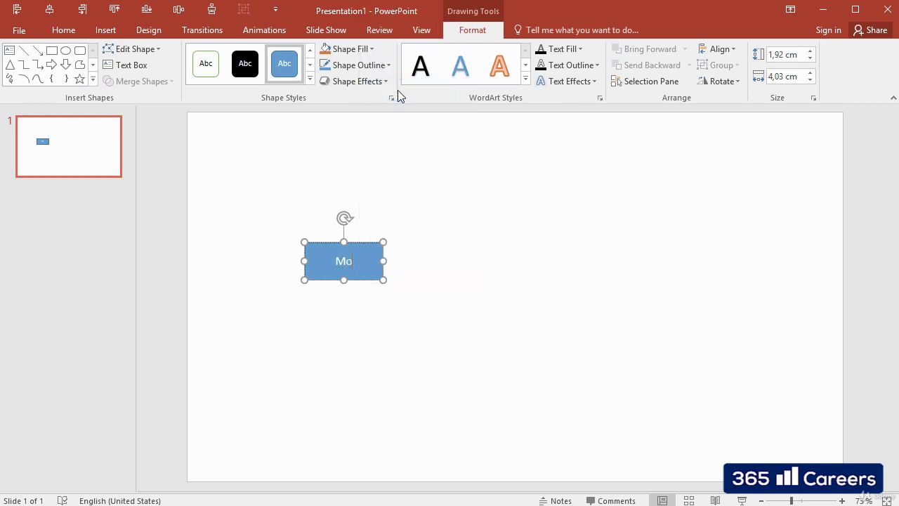
{"action": "type", "text": "nday Tuesday We"}
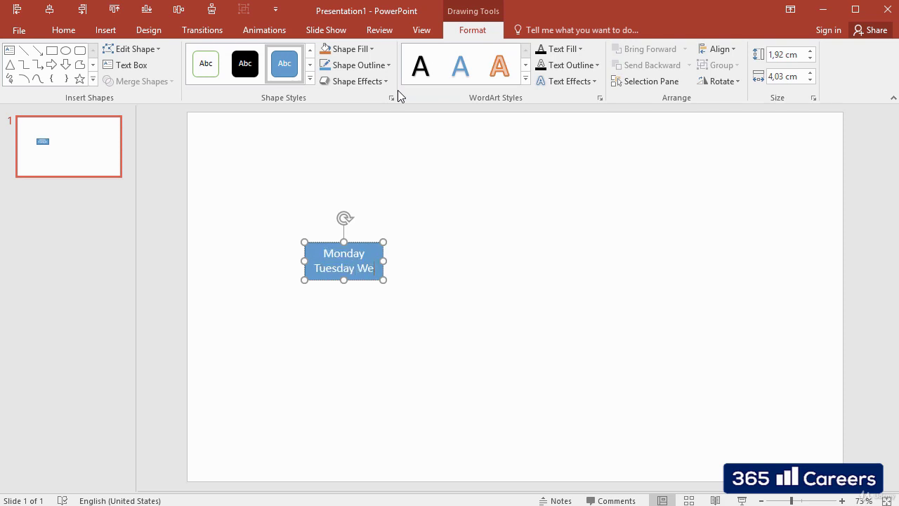
{"action": "key", "text": "BackSpace"}
{"action": "key", "text": "BackSpace"}
{"action": "key", "text": "BackSpace"}
{"action": "left_click", "coordinate": [510, 175]}
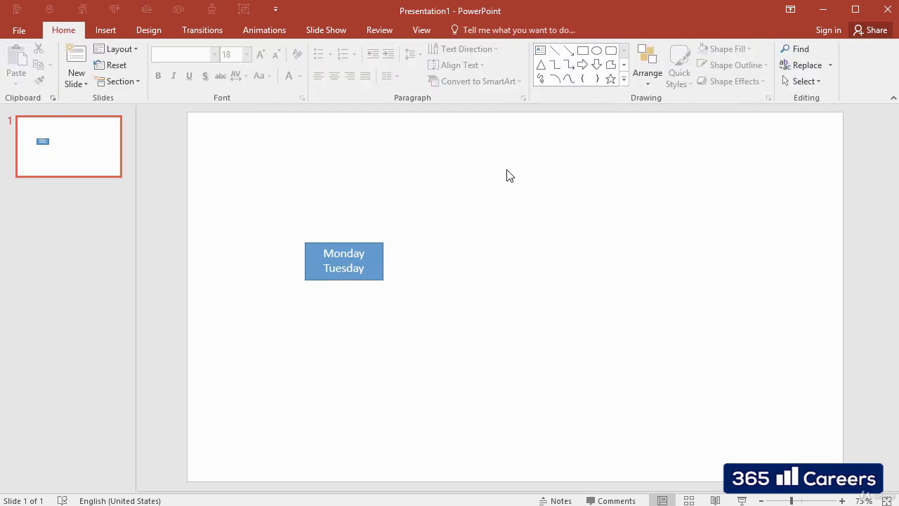
Step: Insert a text box to the right of the rectangle listing Monday, Tuesday, Wednesday and Thursday on separate lines
{"action": "left_click", "coordinate": [105, 30]}
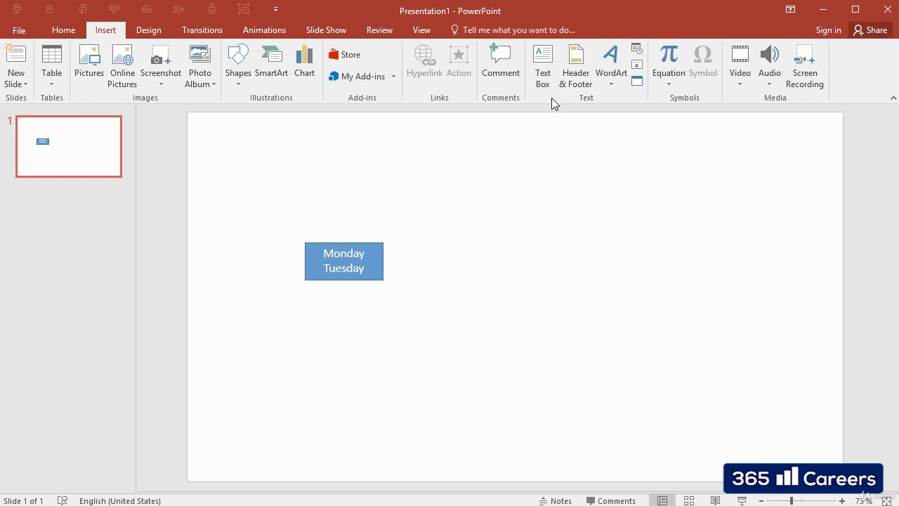
{"action": "left_click", "coordinate": [542, 78]}
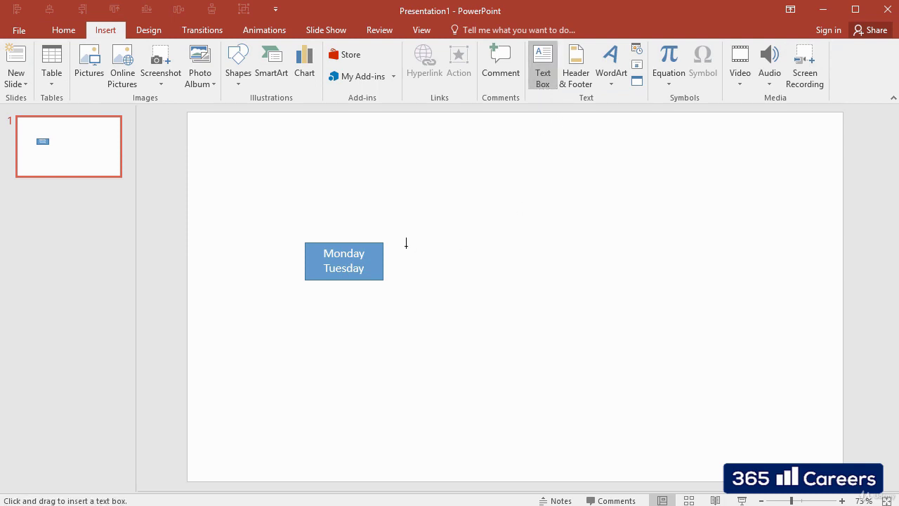
{"action": "left_click_drag", "start_coordinate": [432, 243], "coordinate": [520, 281]}
{"action": "type", "text": "Monda"}
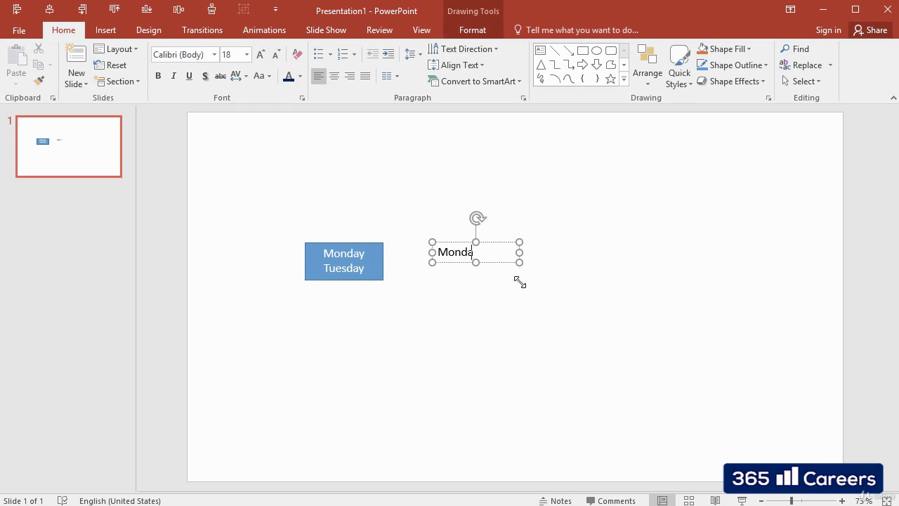
{"action": "type", "text": "y Tuesda"}
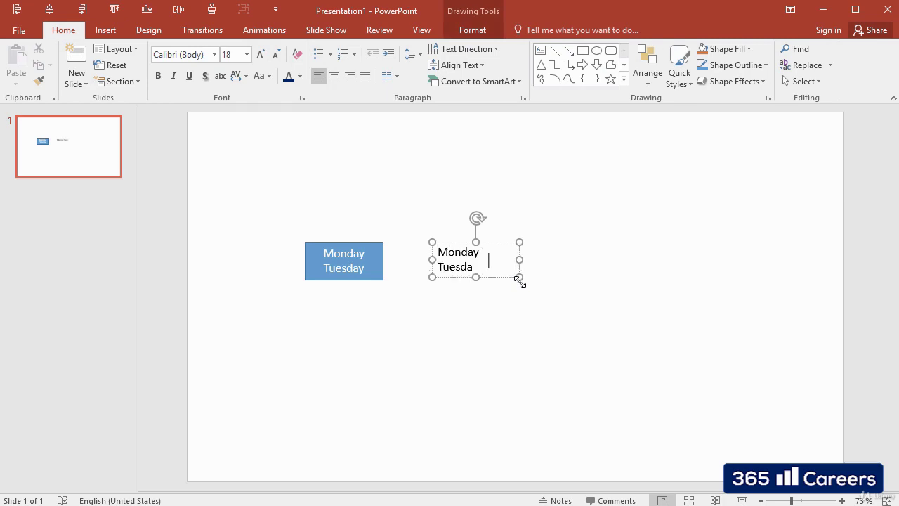
{"action": "type", "text": "y Wednes"}
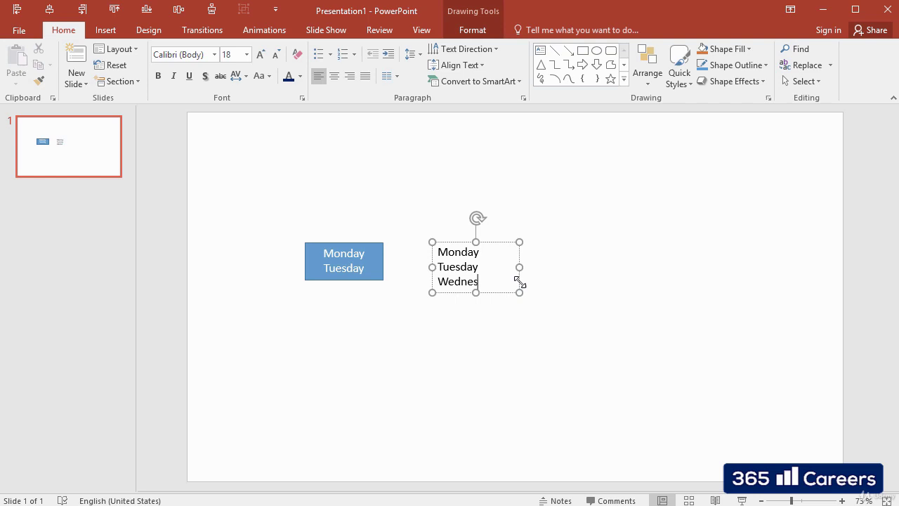
{"action": "type", "text": "day Thursday"}
{"action": "left_click", "coordinate": [460, 383]}
Step: Add Wednesday and Thursday below Tuesday in the rectangle's text
{"action": "left_click", "coordinate": [365, 268]}
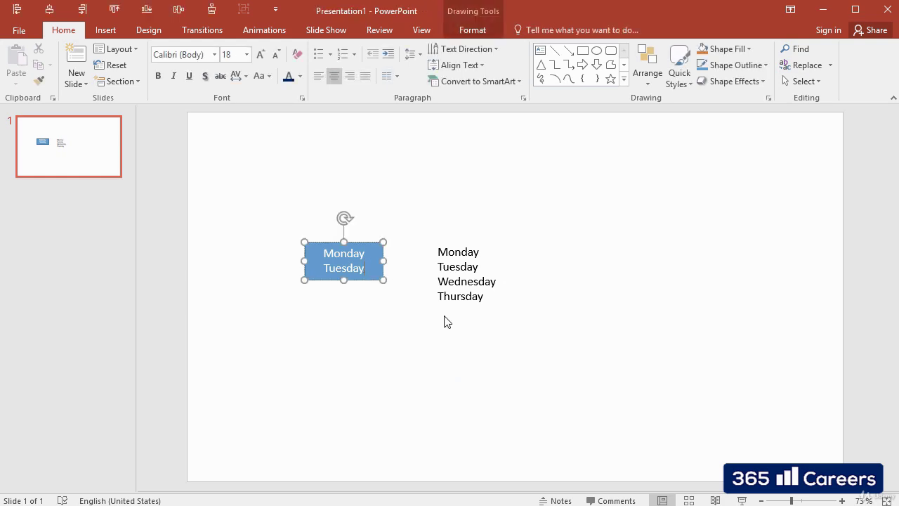
{"action": "type", "text": "Wednesday"}
{"action": "key", "text": "Return"}
Step: Preview a black font color on all of the rectangle's text
{"action": "left_click_drag", "start_coordinate": [326, 236], "coordinate": [375, 292]}
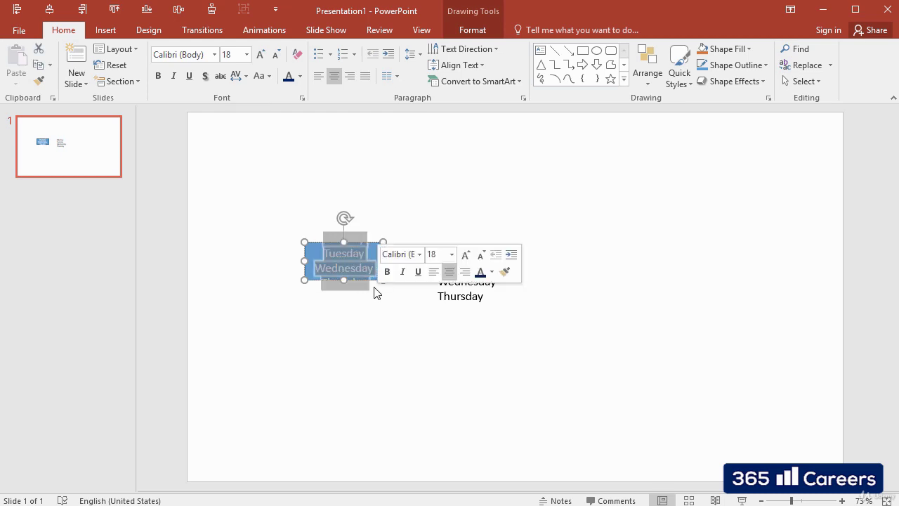
{"action": "left_click", "coordinate": [300, 76]}
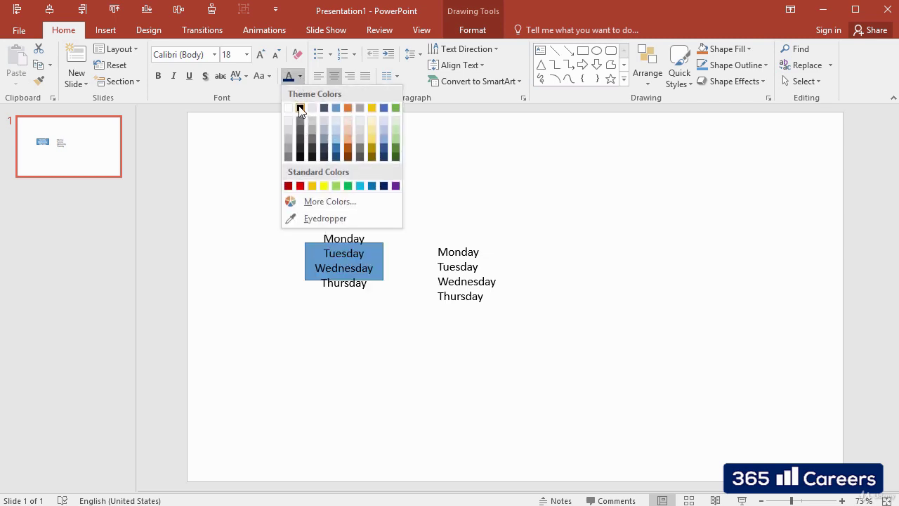
{"action": "left_click", "coordinate": [288, 107]}
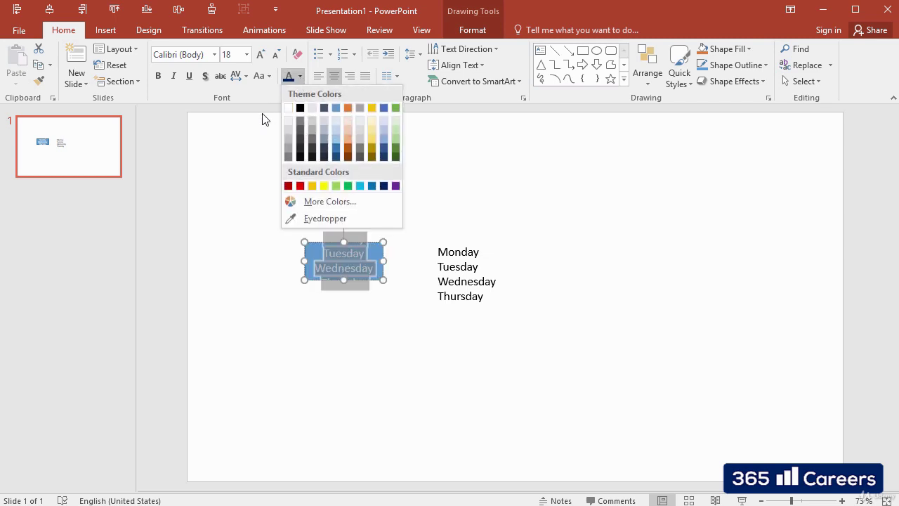
{"action": "left_click", "coordinate": [317, 229]}
Step: Remove Wednesday and Thursday from the rectangle's text and delete the separate text box
{"action": "left_click_drag", "start_coordinate": [317, 264], "coordinate": [363, 287]}
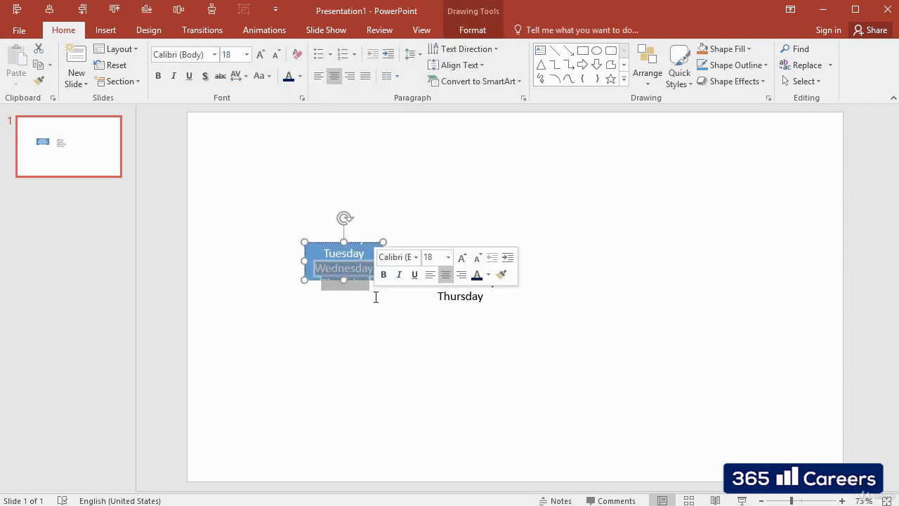
{"action": "key", "text": "BackSpace"}
{"action": "left_click", "coordinate": [433, 290]}
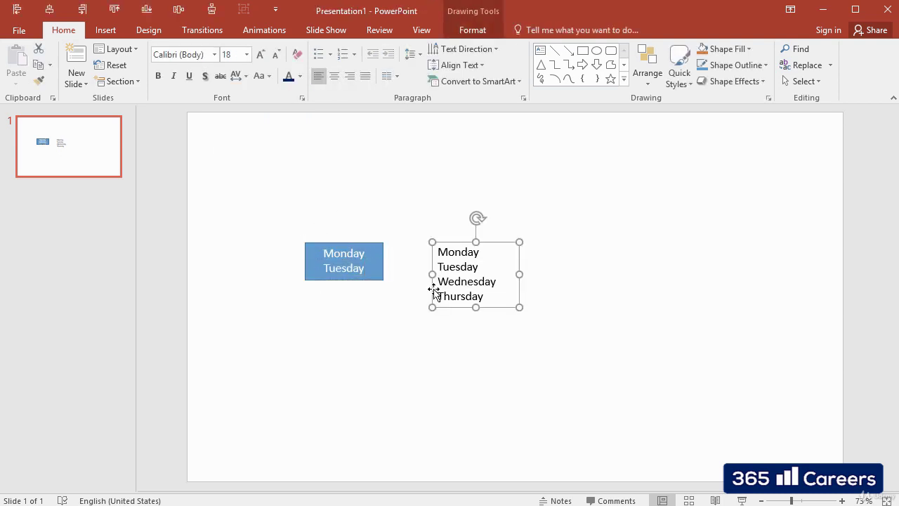
{"action": "key", "text": "Delete"}
Step: Browse the fonts available for the rectangle's text without choosing one
{"action": "left_click", "coordinate": [374, 258]}
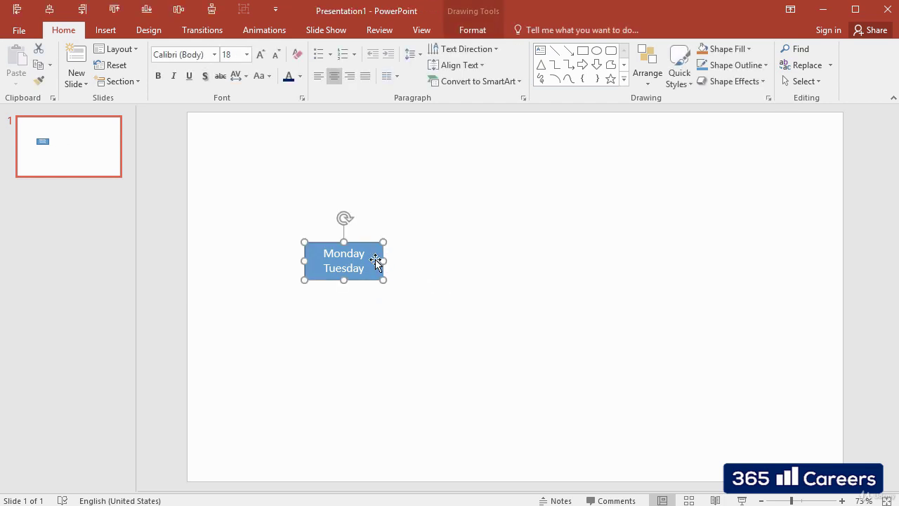
{"action": "left_click", "coordinate": [214, 55]}
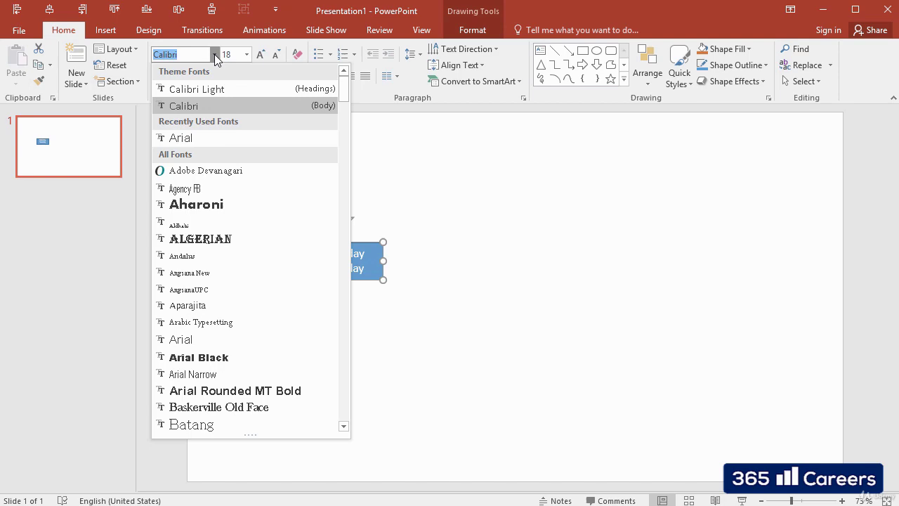
{"action": "left_click_drag", "start_coordinate": [344, 94], "coordinate": [355, 185]}
{"action": "key", "text": "Escape"}
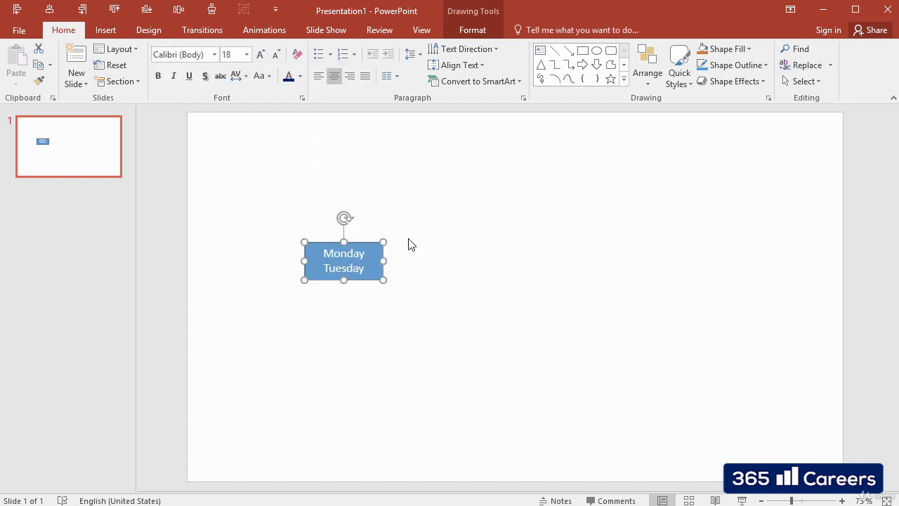
Step: Move the rectangle right toward the slide's centre and preview fonts such as Curlz MT on its text
{"action": "left_click_drag", "start_coordinate": [363, 246], "coordinate": [470, 243]}
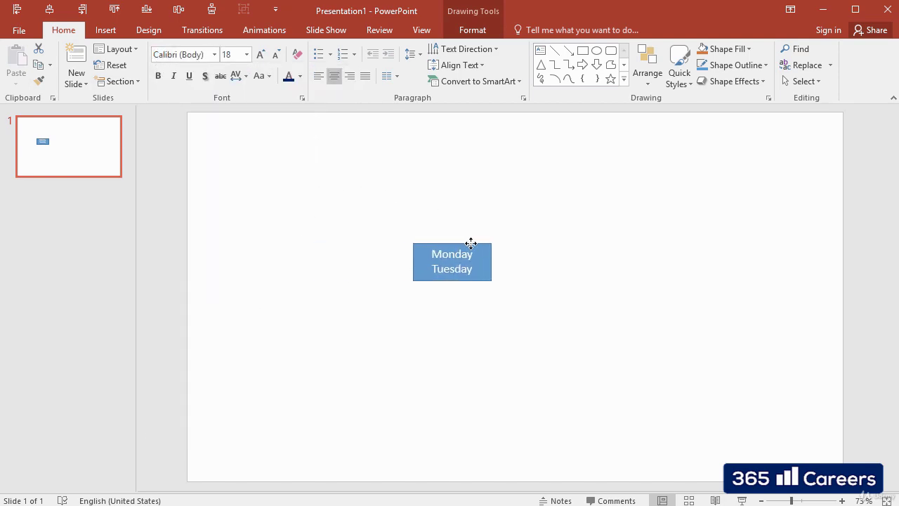
{"action": "left_click", "coordinate": [214, 55]}
{"action": "scroll", "coordinate": [344, 97], "scroll_direction": "down", "scroll_amount": 2}
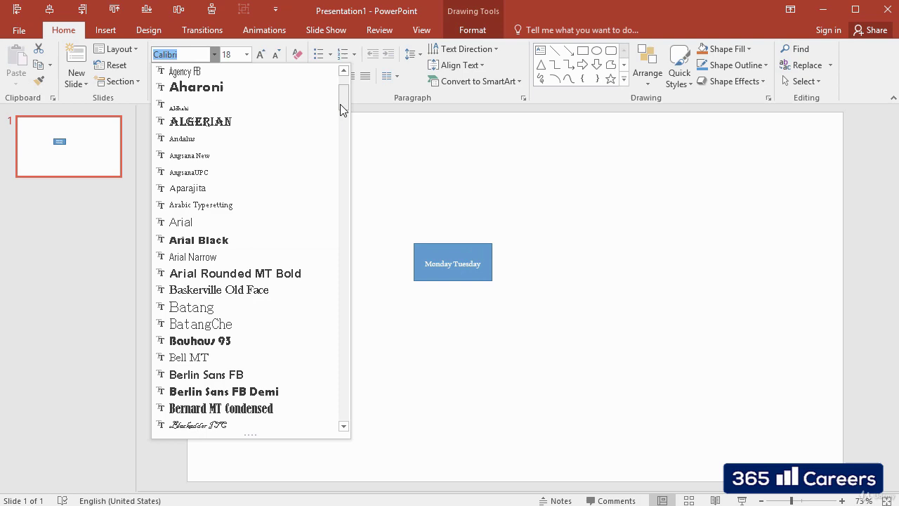
{"action": "left_click_drag", "start_coordinate": [340, 104], "coordinate": [345, 170]}
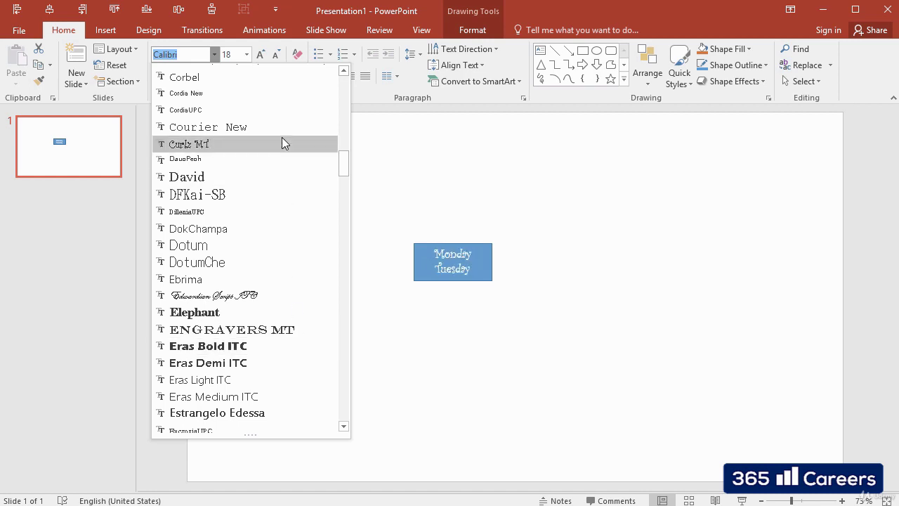
{"action": "left_click", "coordinate": [200, 57]}
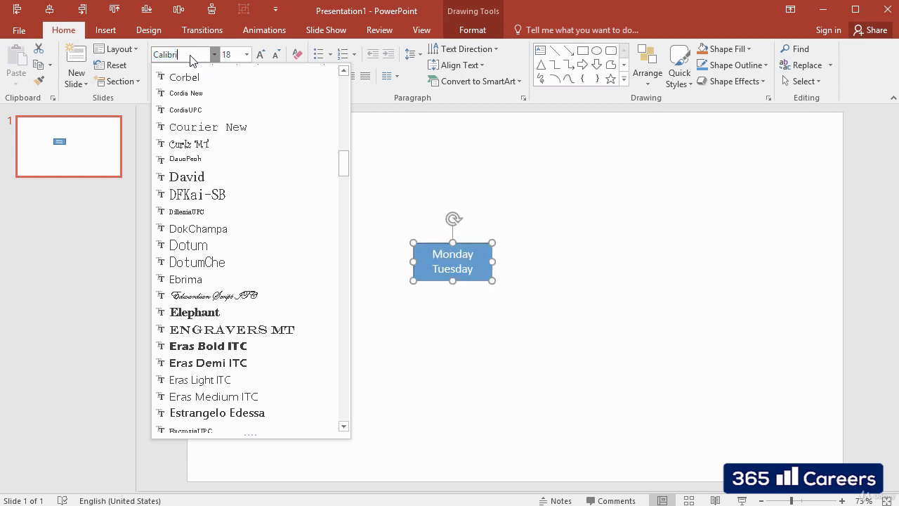
{"action": "left_click", "coordinate": [455, 162]}
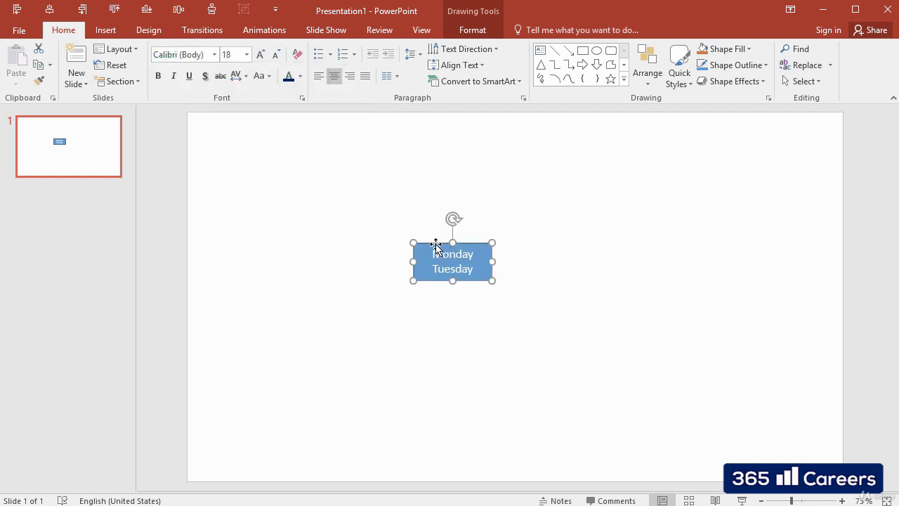
Step: Set the rectangle's text to the Arial font at size 12
{"action": "left_click_drag", "start_coordinate": [431, 247], "coordinate": [478, 261]}
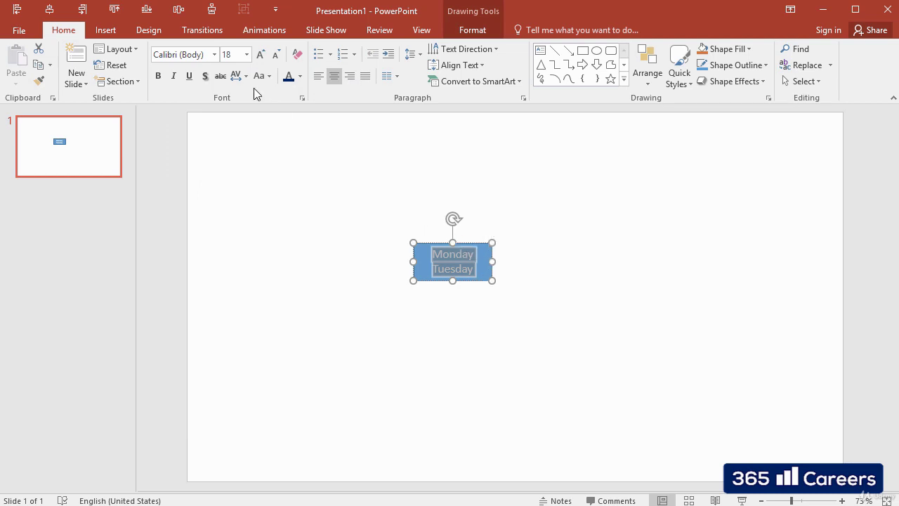
{"action": "left_click", "coordinate": [191, 56]}
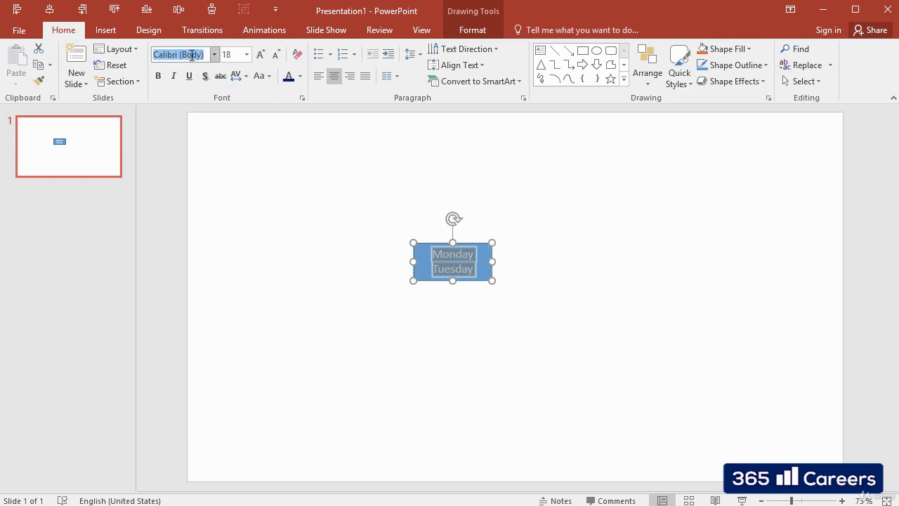
{"action": "type", "text": "Arial"}
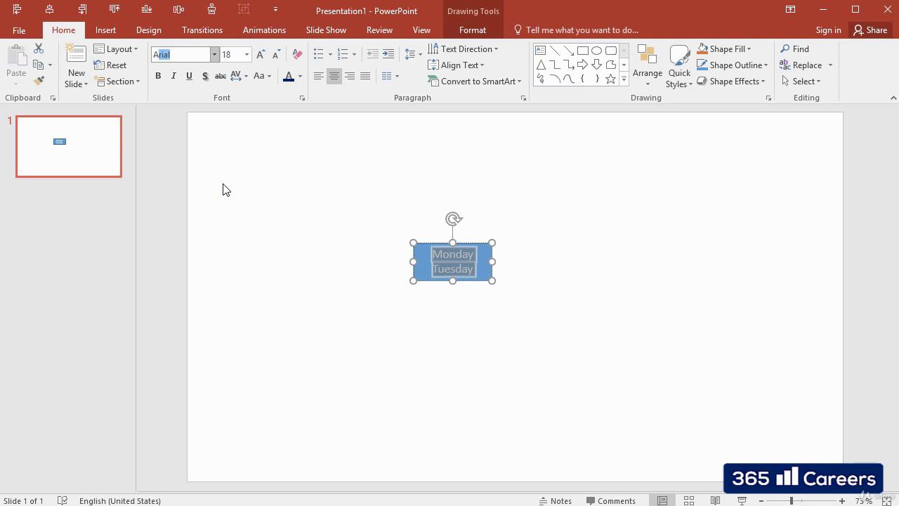
{"action": "key", "text": "Return"}
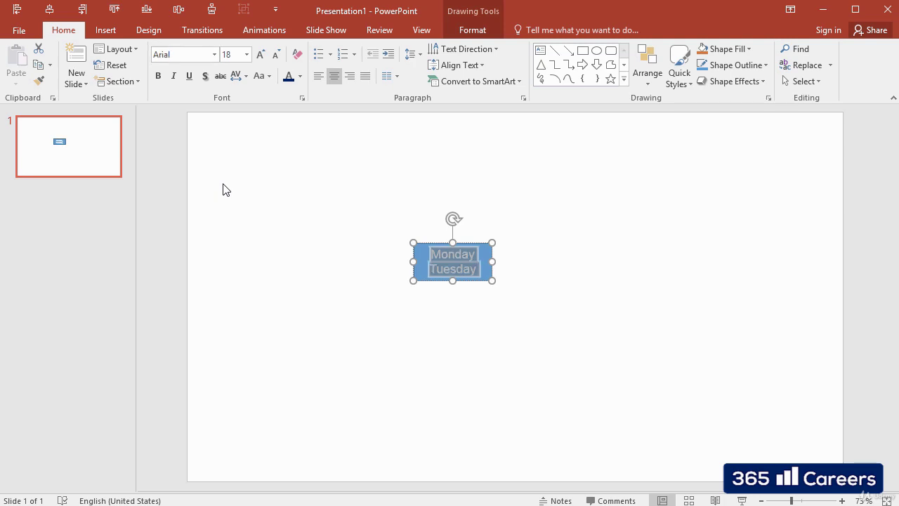
{"action": "left_click", "coordinate": [230, 54]}
{"action": "type", "text": "12"}
{"action": "key", "text": "Return"}
{"action": "left_click", "coordinate": [463, 343]}
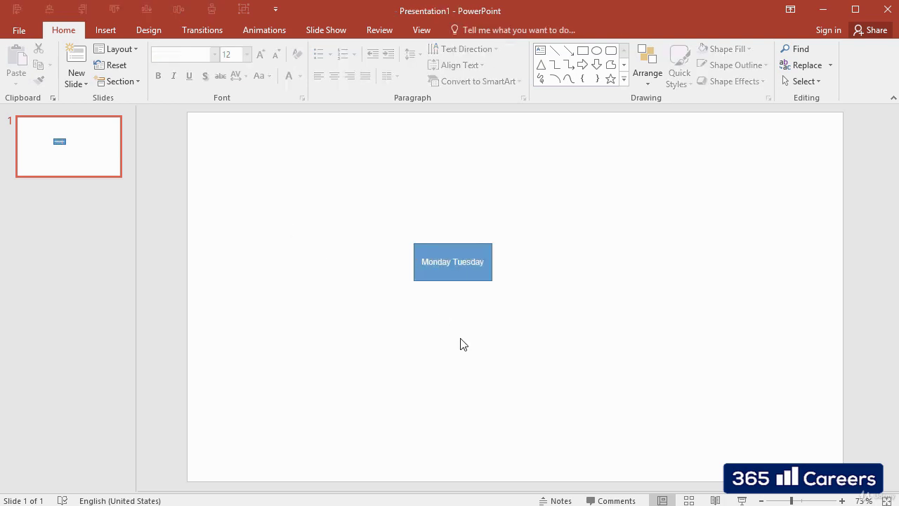
Step: Try bold and underline in turn on the rectangle's text, removing each one again
{"action": "left_click", "coordinate": [446, 272]}
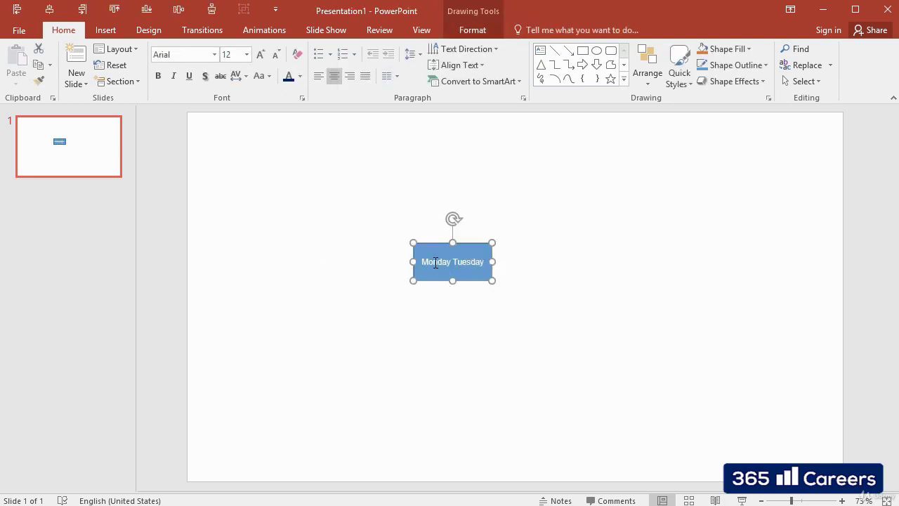
{"action": "left_click", "coordinate": [158, 76]}
{"action": "left_click", "coordinate": [158, 76]}
{"action": "left_click", "coordinate": [189, 77]}
{"action": "left_click", "coordinate": [249, 197]}
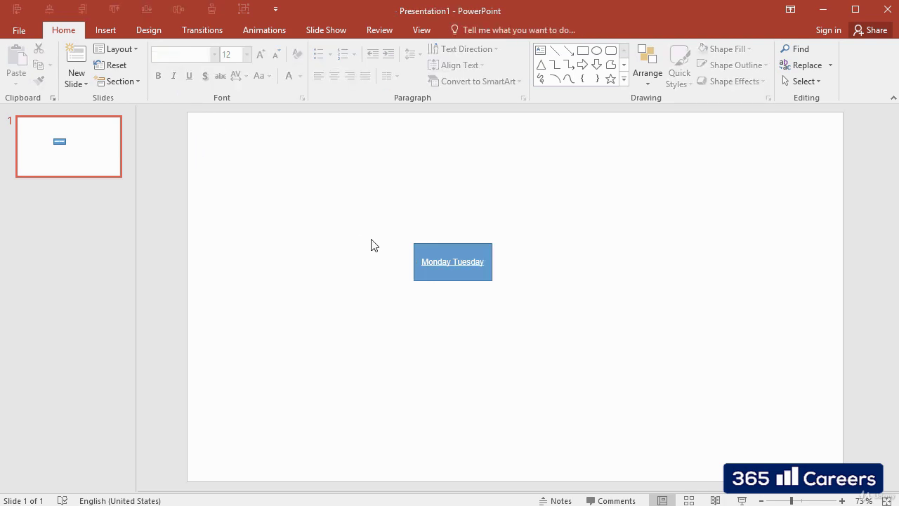
{"action": "left_click", "coordinate": [412, 251]}
{"action": "left_click", "coordinate": [189, 75]}
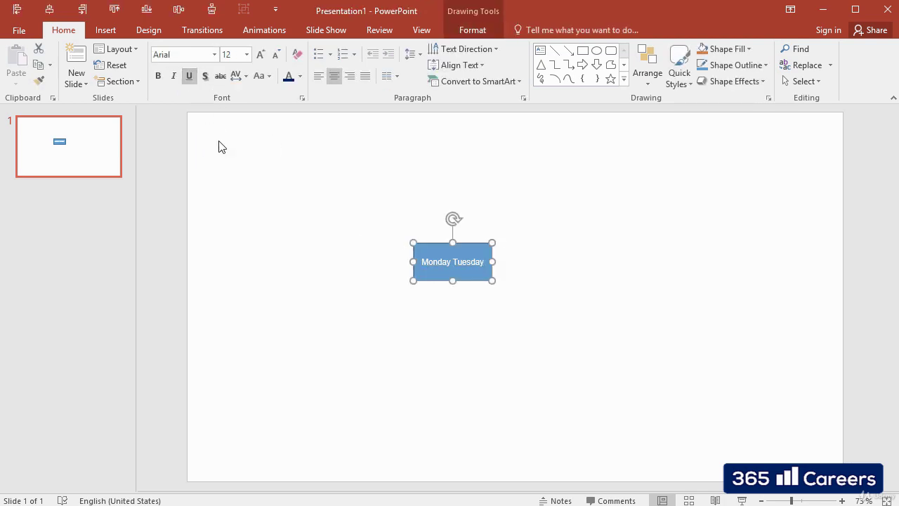
Step: Insert a line break so that Tuesday starts on its own line below Monday in the rectangle
{"action": "left_click", "coordinate": [455, 261]}
{"action": "key", "text": "Return"}
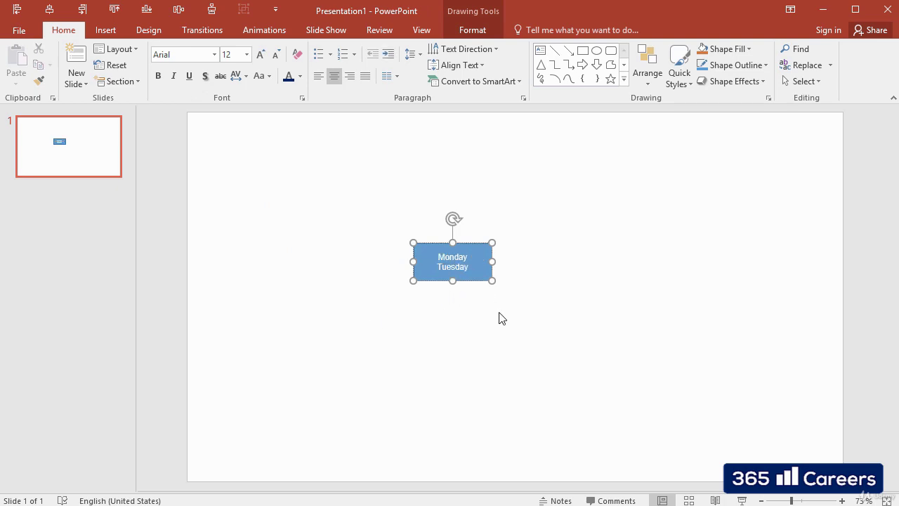
{"action": "left_click", "coordinate": [495, 312]}
Step: Set the font color of the rectangle's Monday and Tuesday text to the standard Dark Blue
{"action": "left_click", "coordinate": [478, 281]}
{"action": "left_click", "coordinate": [301, 77]}
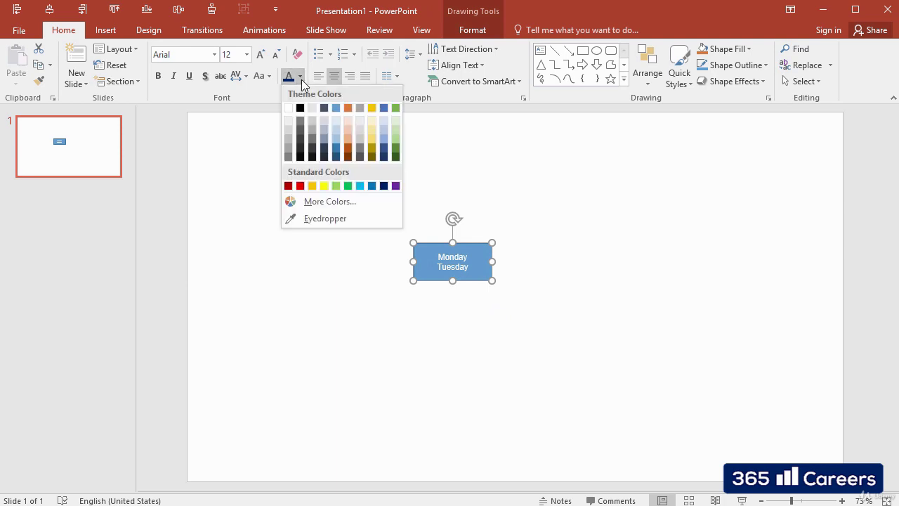
{"action": "left_click", "coordinate": [384, 185]}
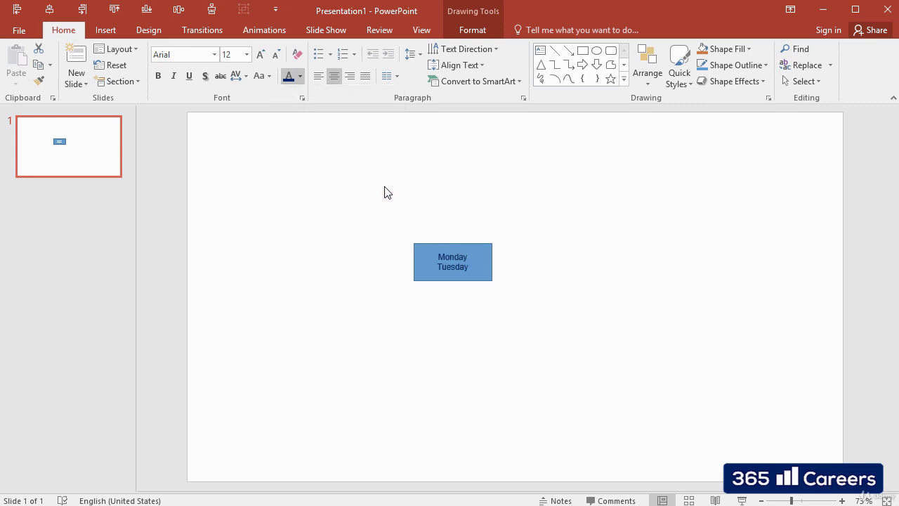
Step: Try left, centre and right alignment in turn on the rectangle's text, returning it to centred
{"action": "left_click", "coordinate": [454, 257]}
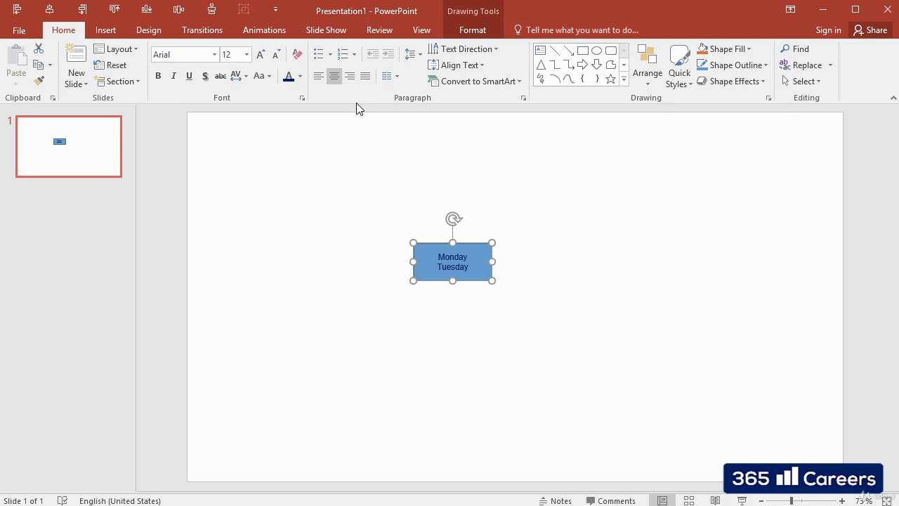
{"action": "left_click", "coordinate": [319, 76]}
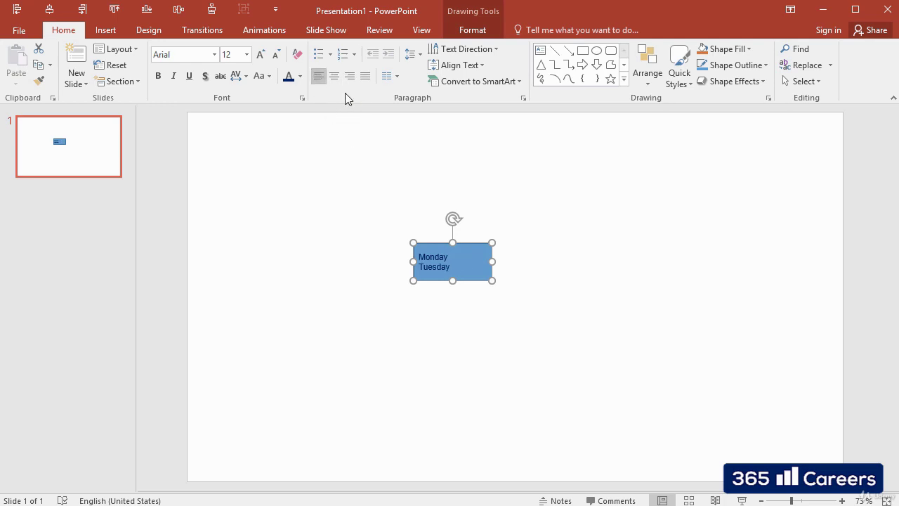
{"action": "left_click", "coordinate": [334, 76]}
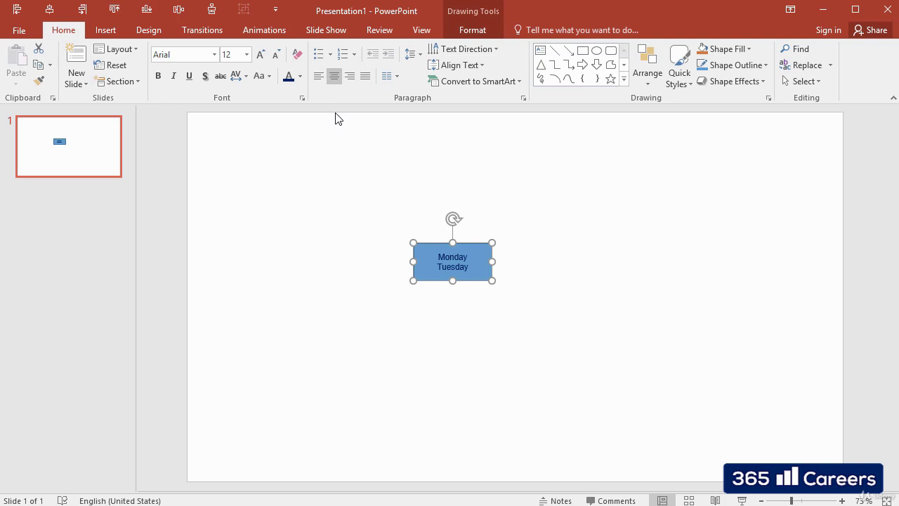
{"action": "left_click", "coordinate": [350, 74]}
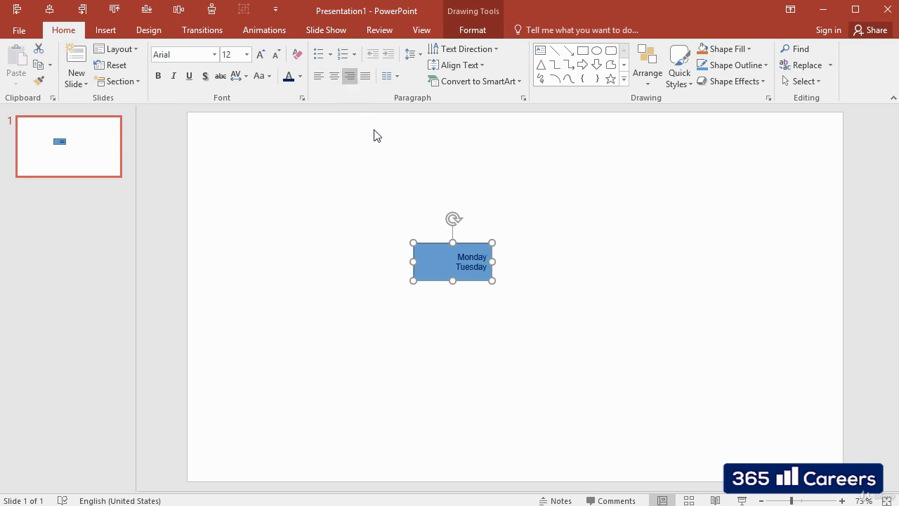
{"action": "left_click", "coordinate": [335, 76]}
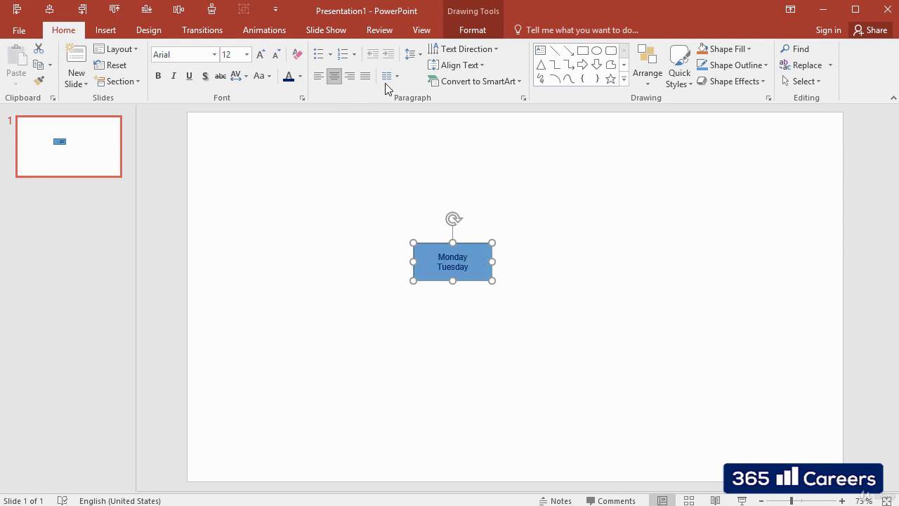
Step: Try top, middle and bottom vertical alignment on the rectangle's text, returning it to Middle
{"action": "left_click", "coordinate": [480, 66]}
{"action": "left_click", "coordinate": [481, 85]}
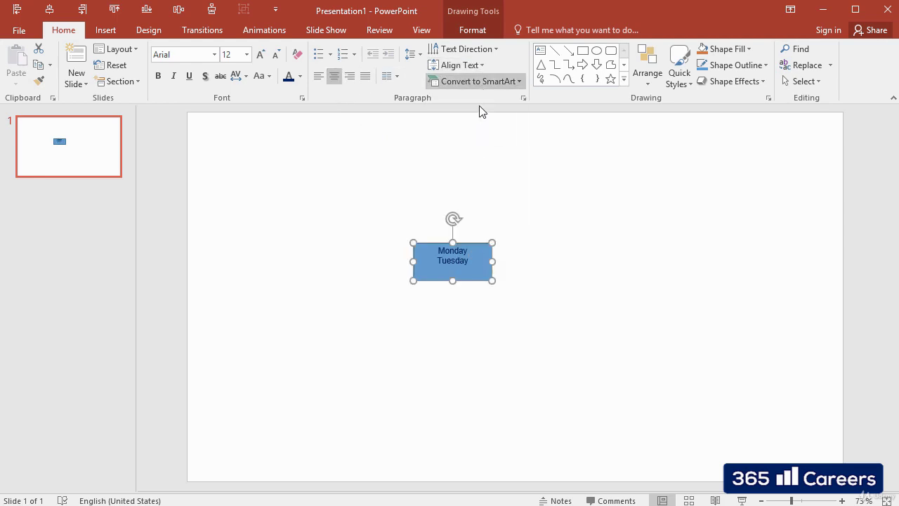
{"action": "left_click", "coordinate": [484, 65]}
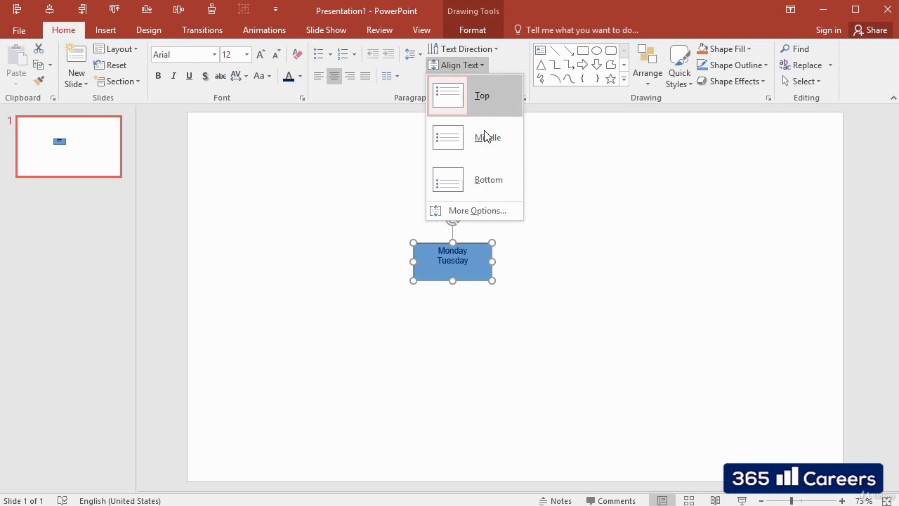
{"action": "left_click", "coordinate": [489, 139]}
{"action": "left_click", "coordinate": [482, 65]}
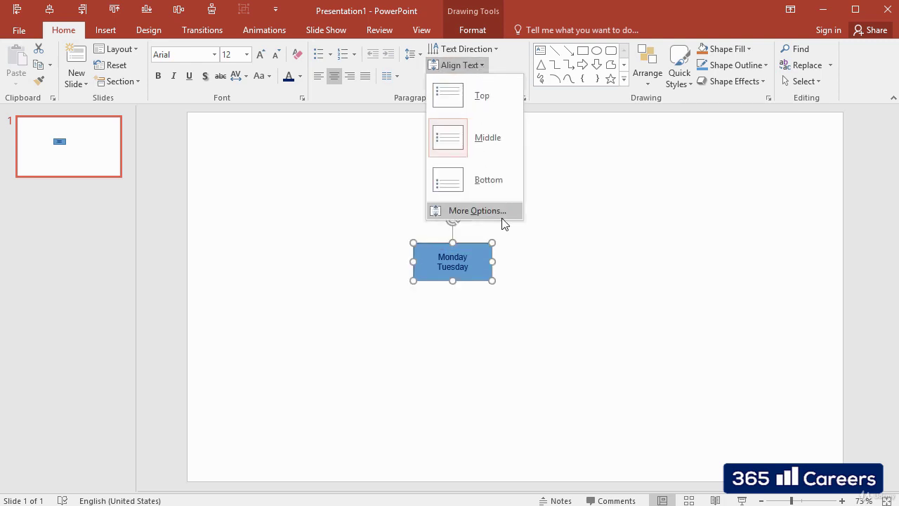
{"action": "left_click", "coordinate": [490, 185]}
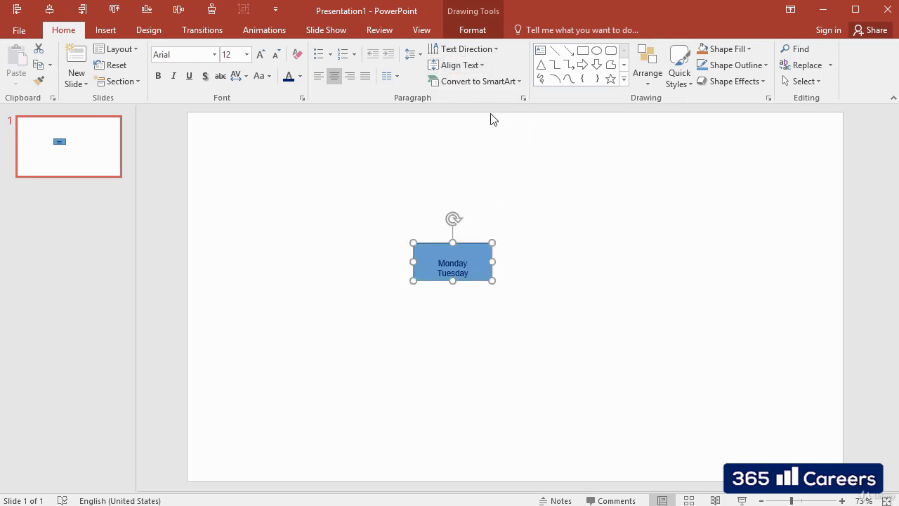
{"action": "left_click", "coordinate": [482, 68]}
{"action": "left_click", "coordinate": [492, 139]}
Step: Apply filled round bullets to the Monday and Tuesday lines in the rectangle
{"action": "left_click_drag", "start_coordinate": [440, 255], "coordinate": [470, 271]}
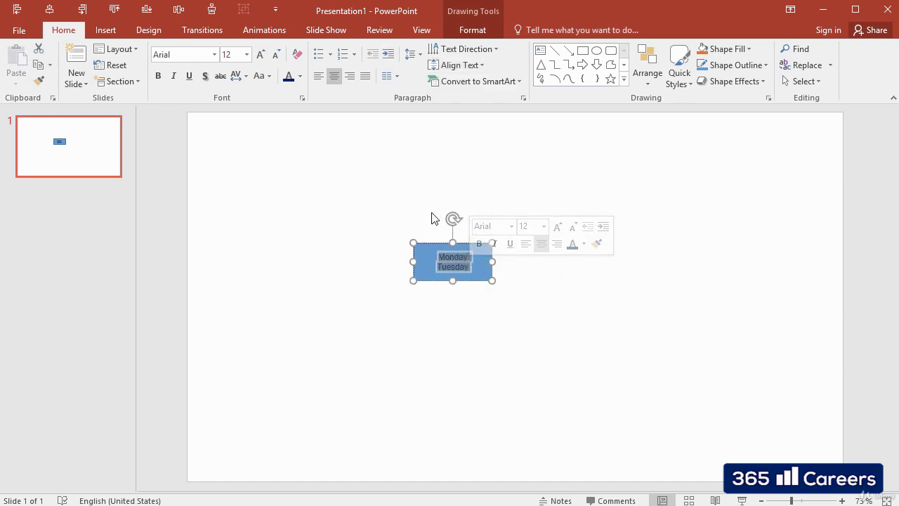
{"action": "left_click", "coordinate": [331, 55]}
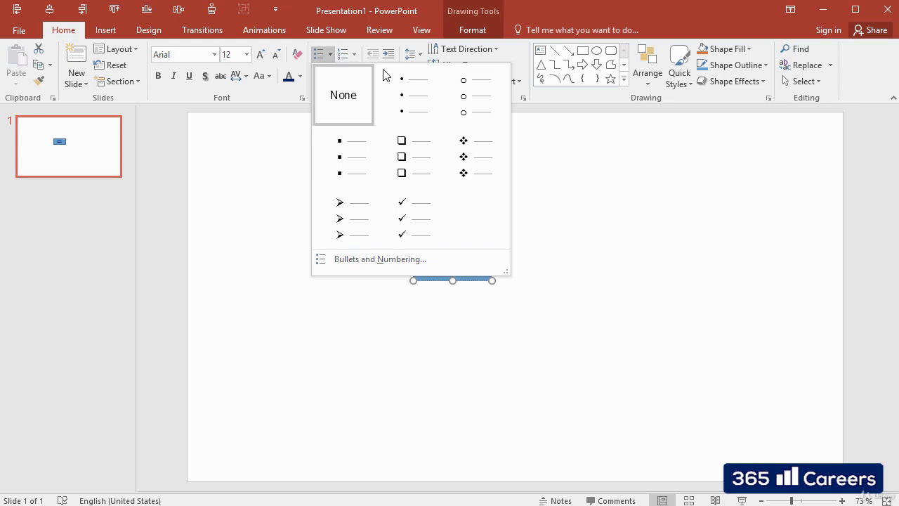
{"action": "left_click", "coordinate": [409, 101]}
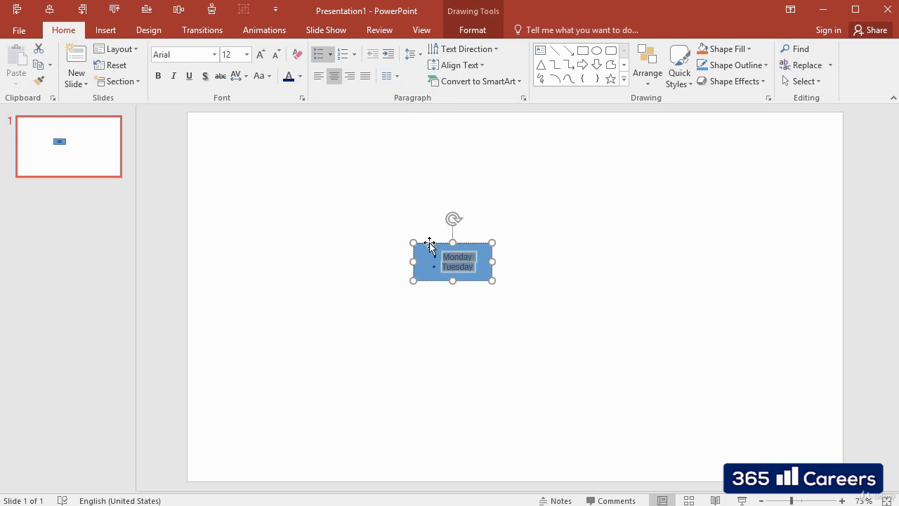
Step: Move the rectangle down to the lower half of the slide and change its bullets to hollow squares
{"action": "left_click_drag", "start_coordinate": [429, 244], "coordinate": [418, 347]}
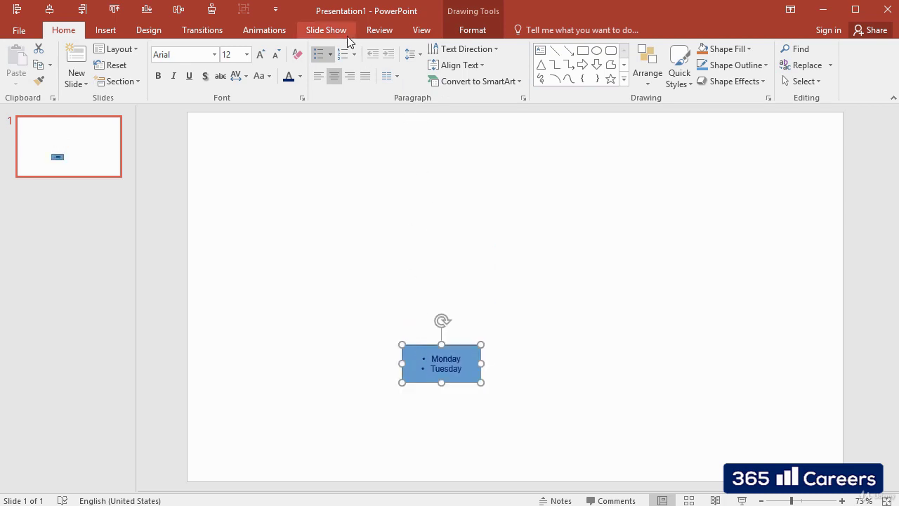
{"action": "left_click", "coordinate": [330, 55]}
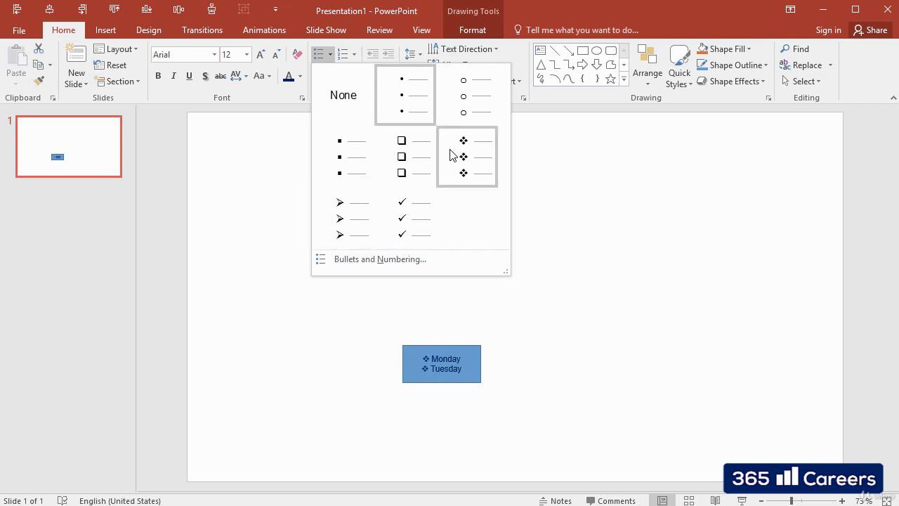
{"action": "left_click", "coordinate": [423, 166]}
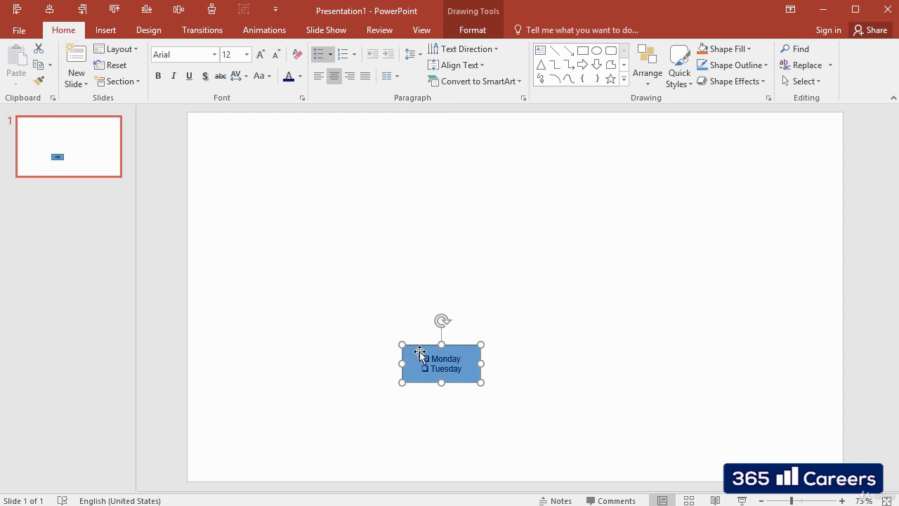
Step: Set the font size of the bulleted Monday and Tuesday text to 16 and deselect the rectangle
{"action": "left_click_drag", "start_coordinate": [430, 357], "coordinate": [465, 370]}
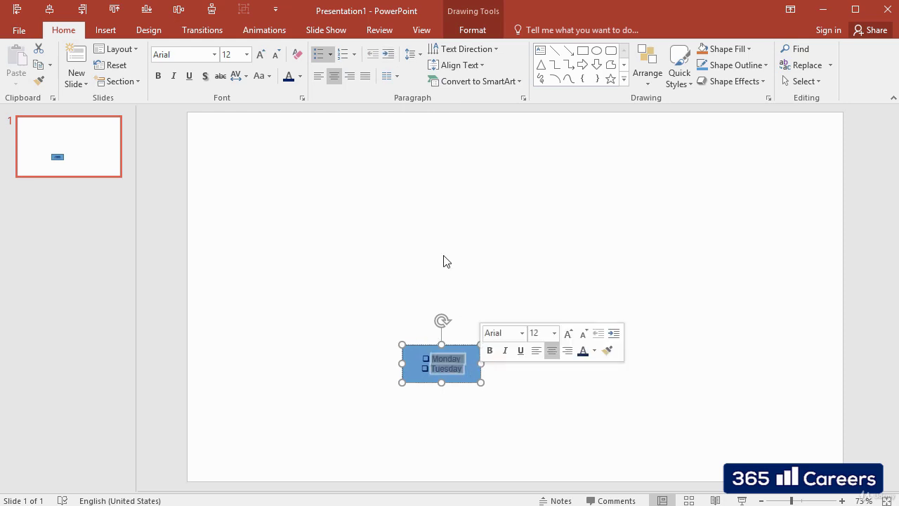
{"action": "left_click", "coordinate": [236, 53]}
{"action": "key", "text": "Return"}
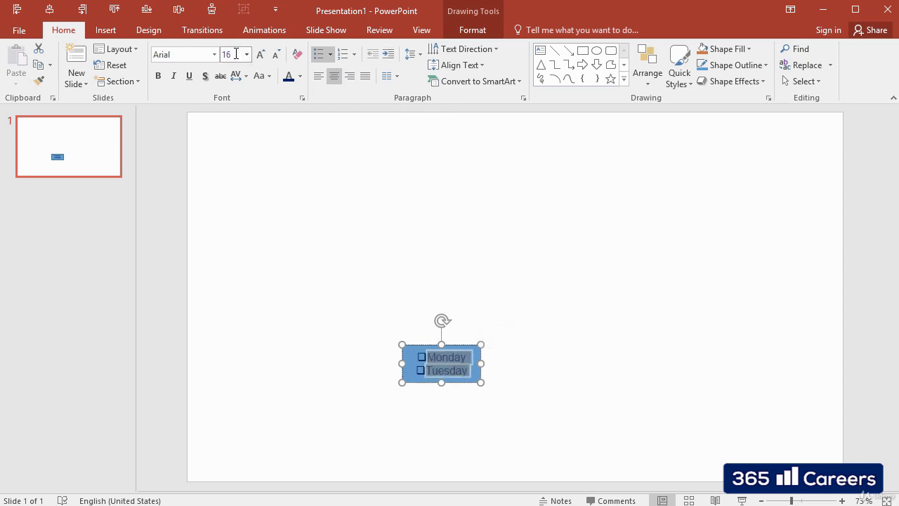
{"action": "left_click", "coordinate": [520, 307]}
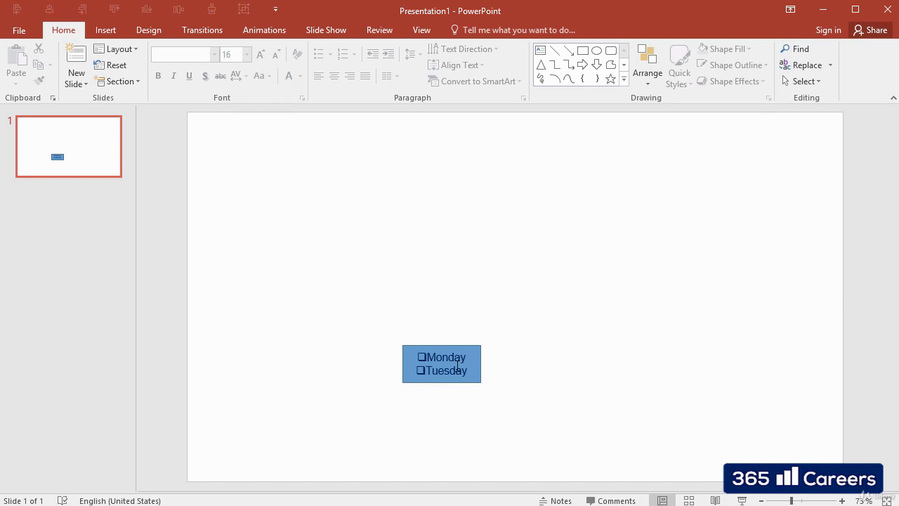
Step: Switch the bullets of the Monday and Tuesday lines back to filled round ones
{"action": "left_click_drag", "start_coordinate": [462, 370], "coordinate": [420, 353]}
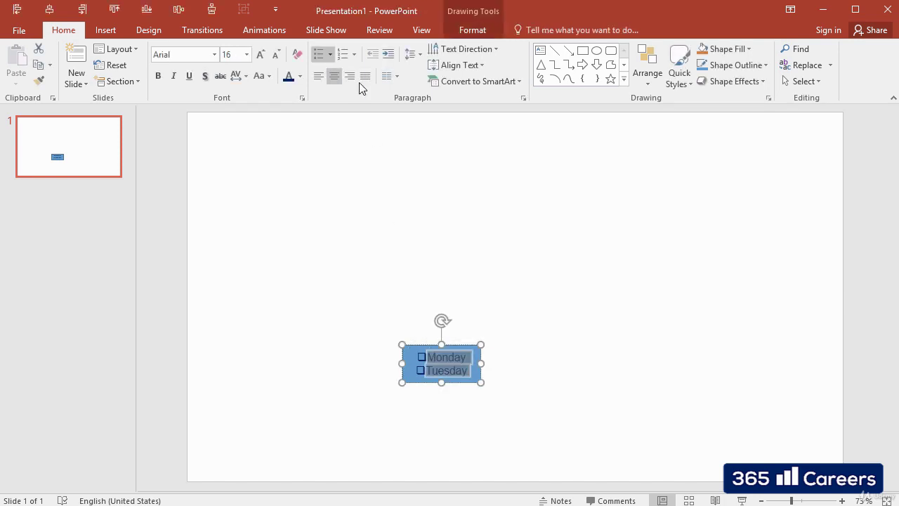
{"action": "left_click", "coordinate": [331, 56]}
{"action": "left_click", "coordinate": [399, 99]}
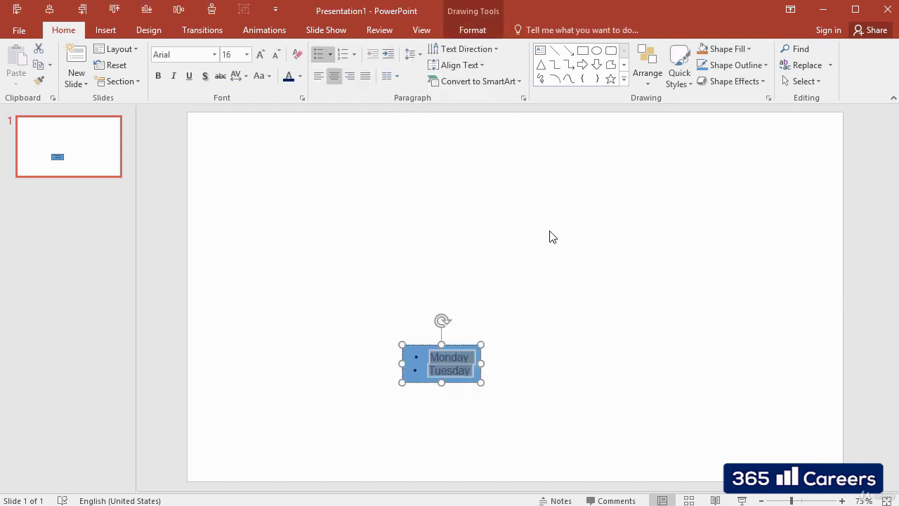